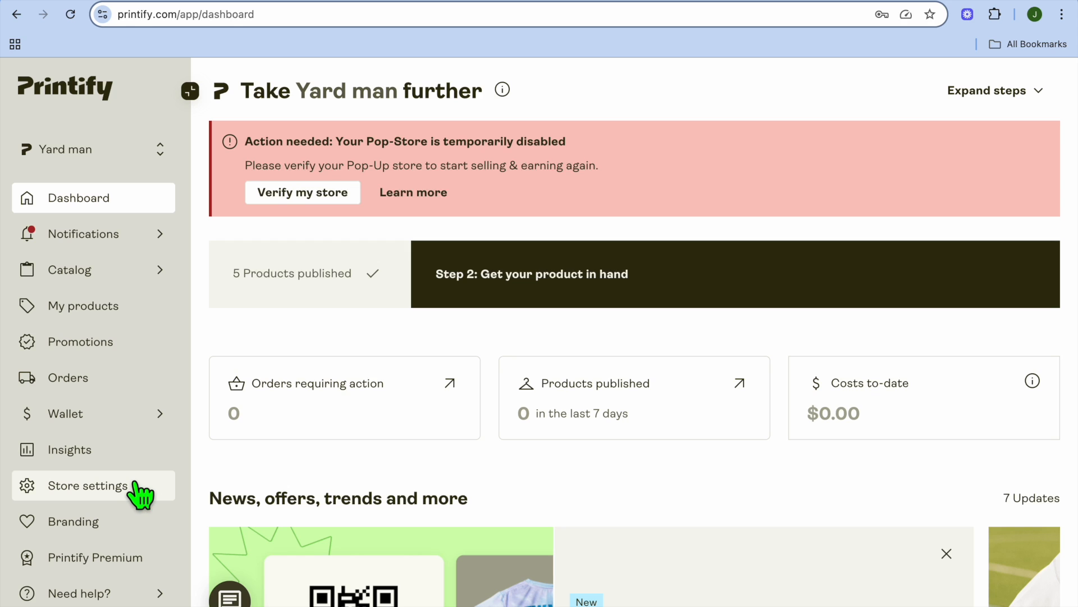
Open the store's customizer from store settings and go to the cover banner section
{"action": "left_click", "coordinate": [137, 486]}
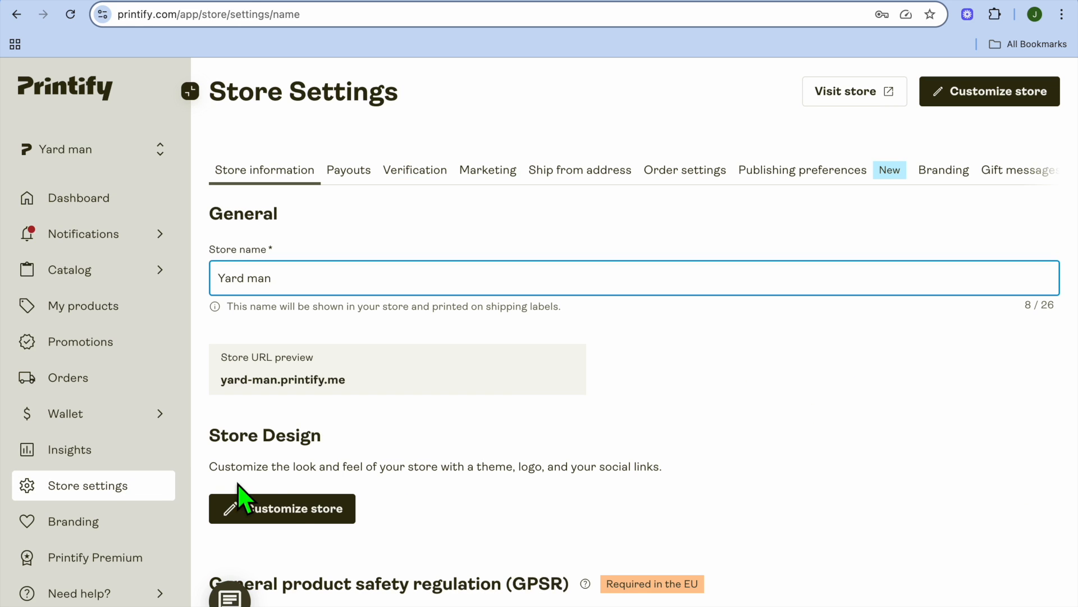
{"action": "left_click", "coordinate": [279, 512]}
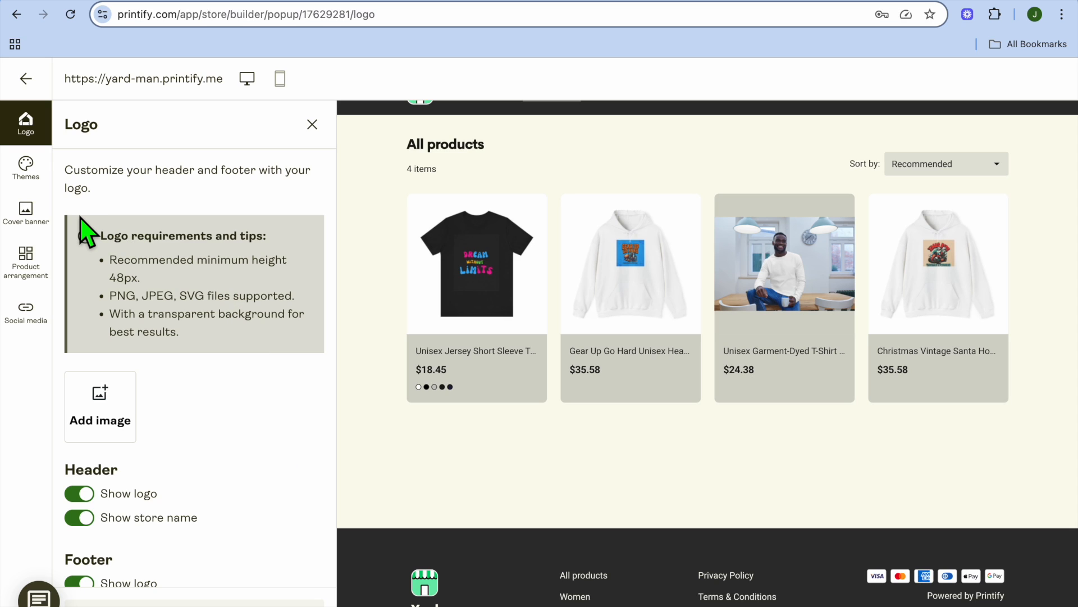
{"action": "left_click", "coordinate": [25, 219]}
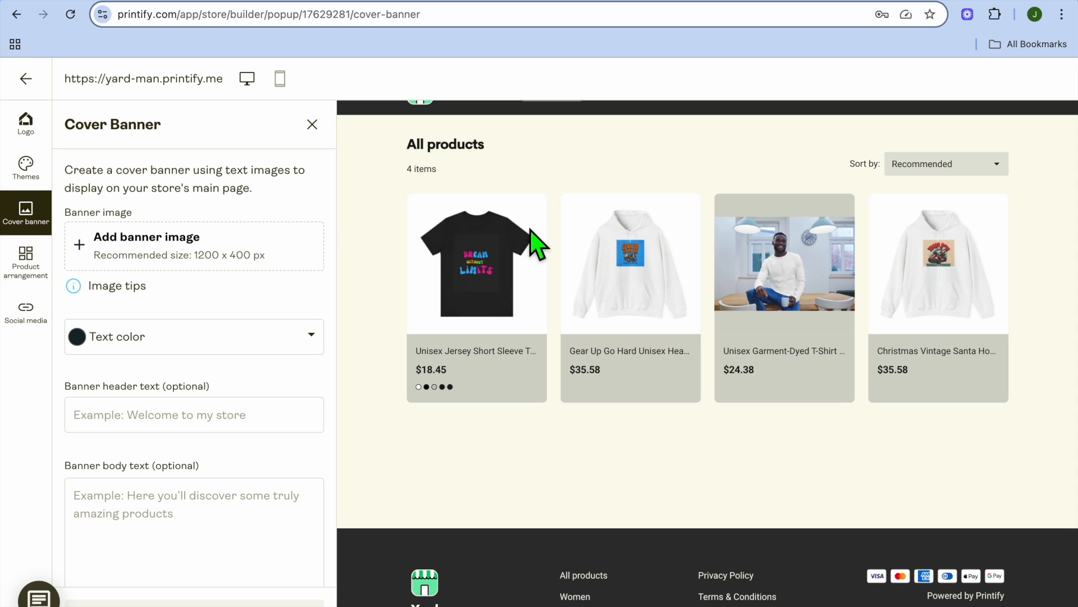
Switch to Canva and create a new custom-size design of 1200 × 400 px
{"action": "left_click", "coordinate": [708, 1]}
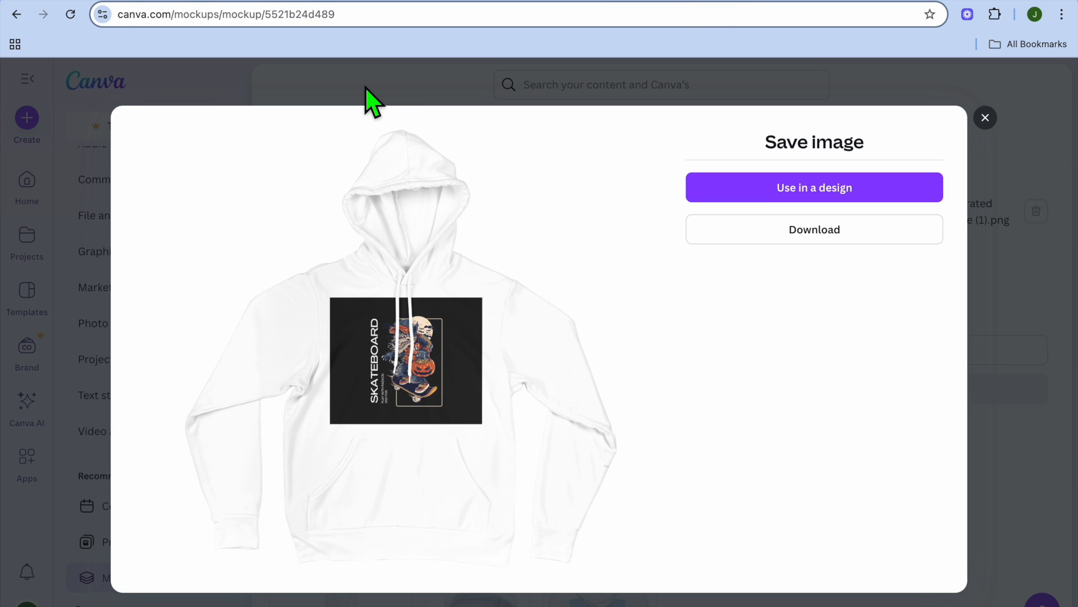
{"action": "left_click", "coordinate": [986, 117]}
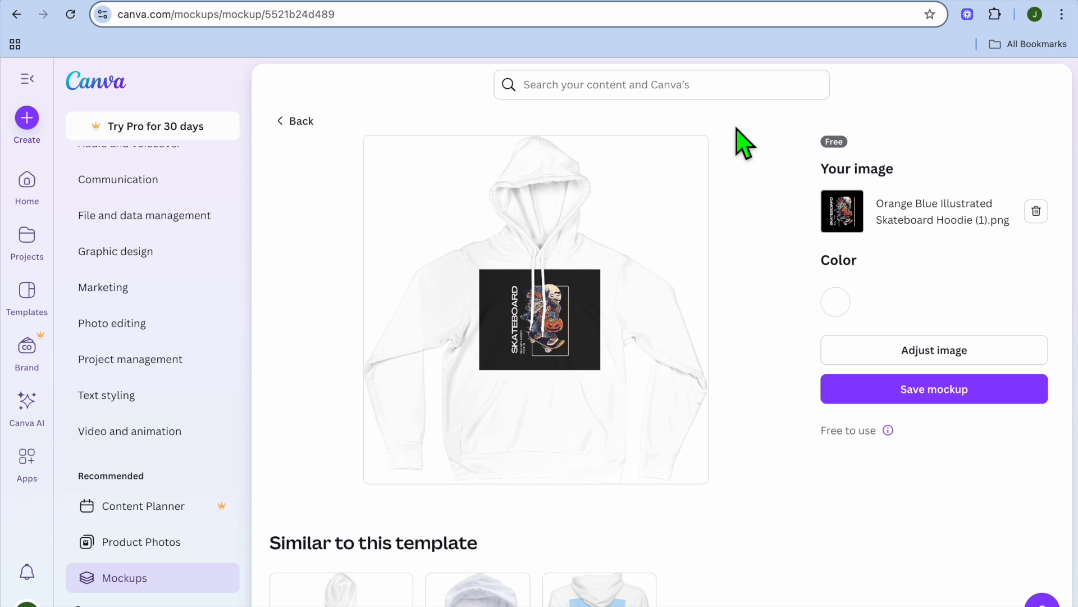
{"action": "left_click", "coordinate": [117, 82]}
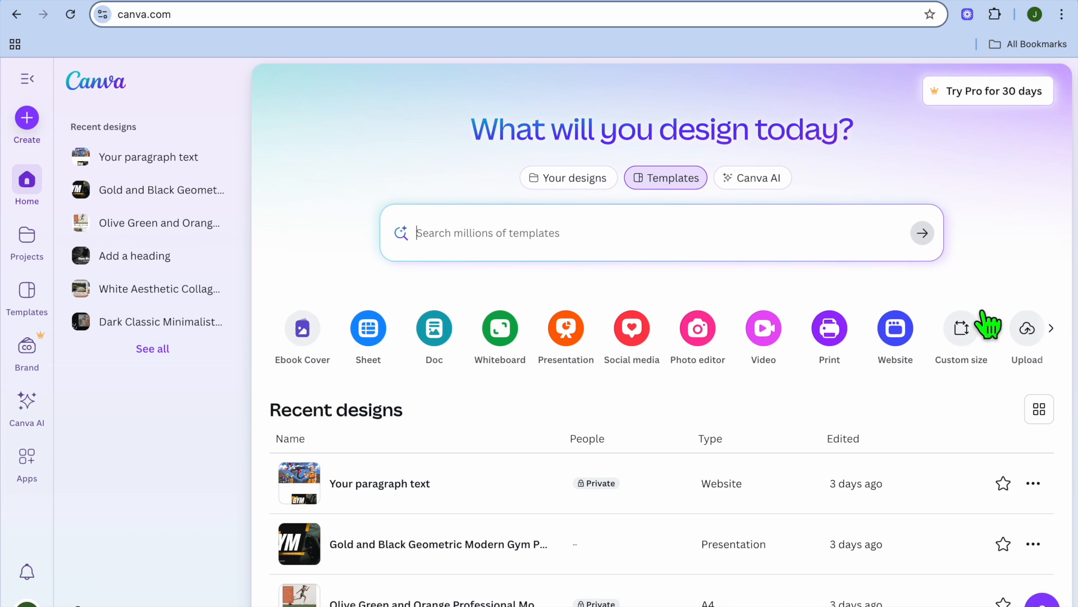
{"action": "left_click", "coordinate": [961, 344]}
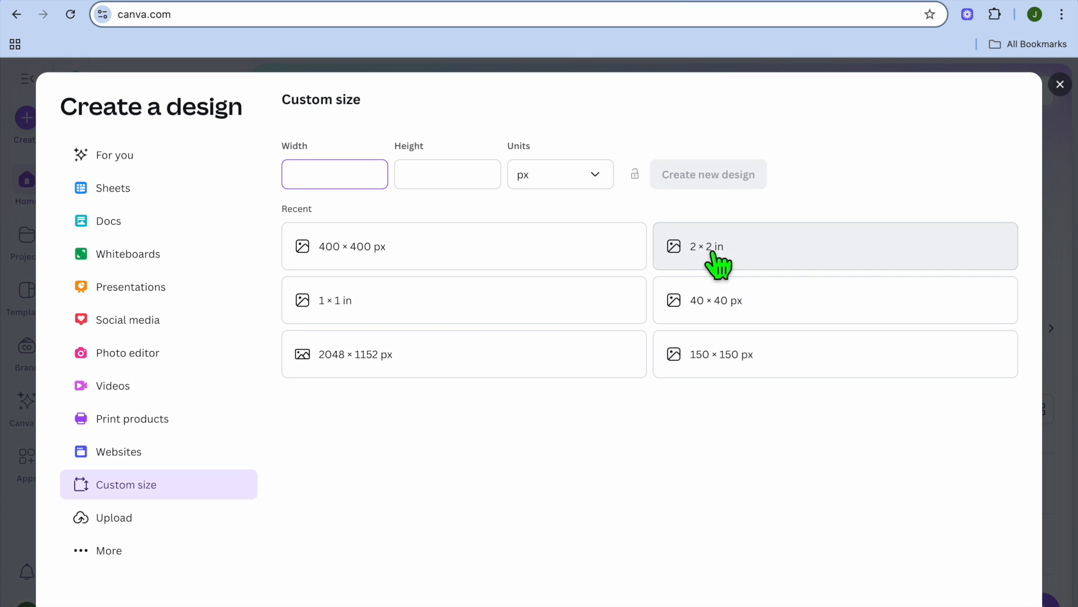
{"action": "type", "text": "1200"}
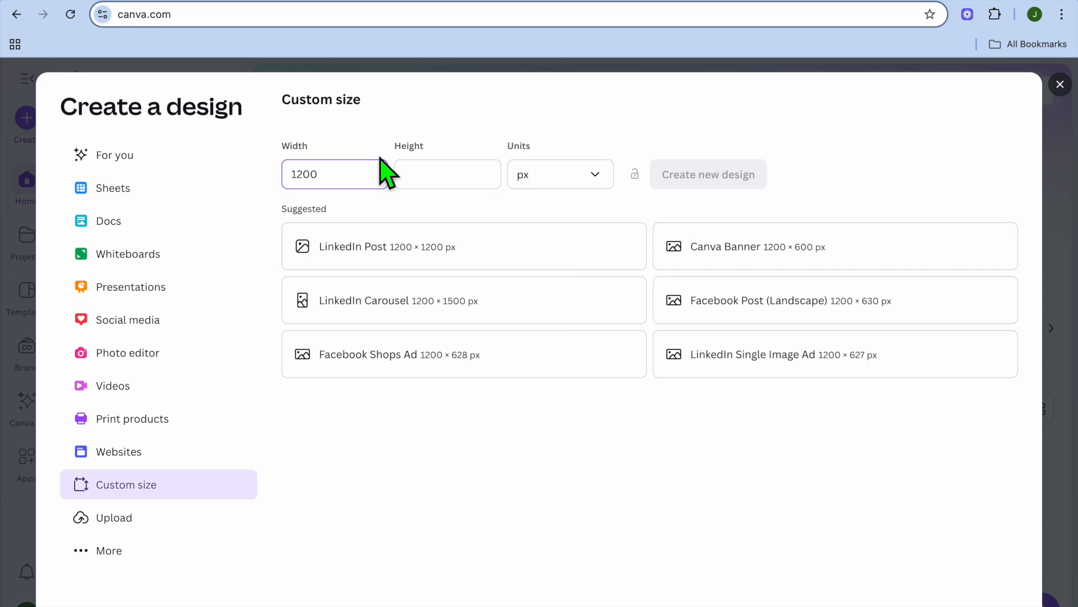
{"action": "left_click", "coordinate": [420, 181]}
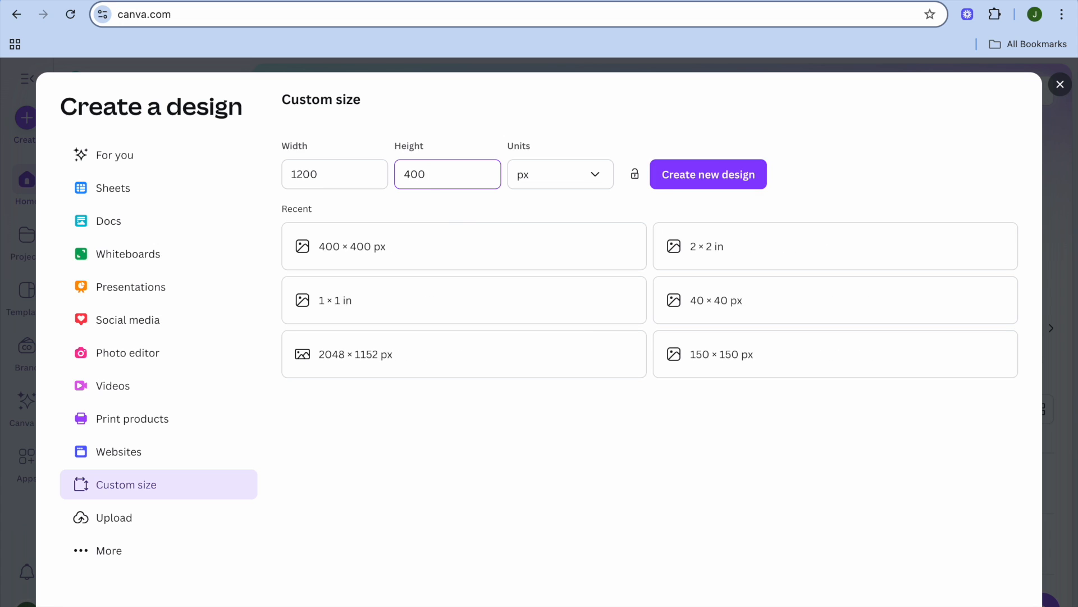
{"action": "left_click", "coordinate": [710, 176]}
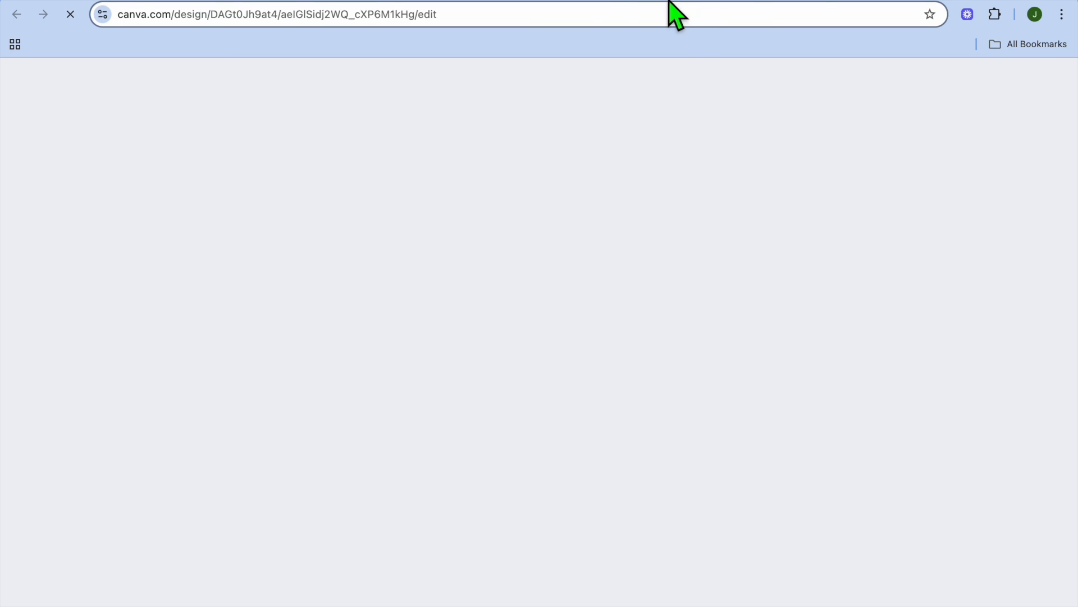
Browse the Uploads and Elements panels of the new design
{"action": "left_click", "coordinate": [663, 3]}
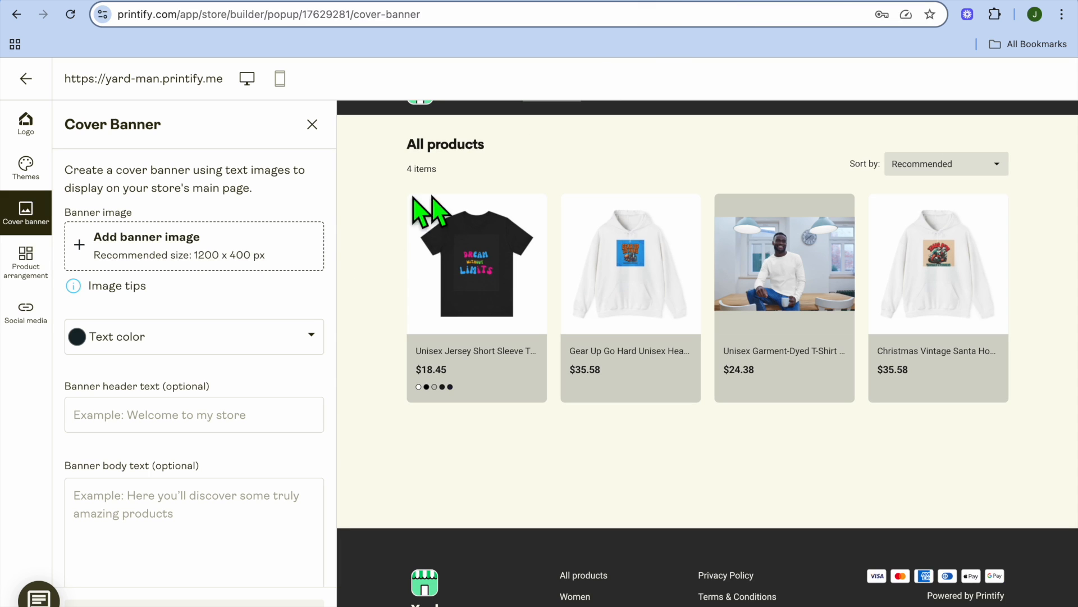
{"action": "left_click", "coordinate": [713, 3]}
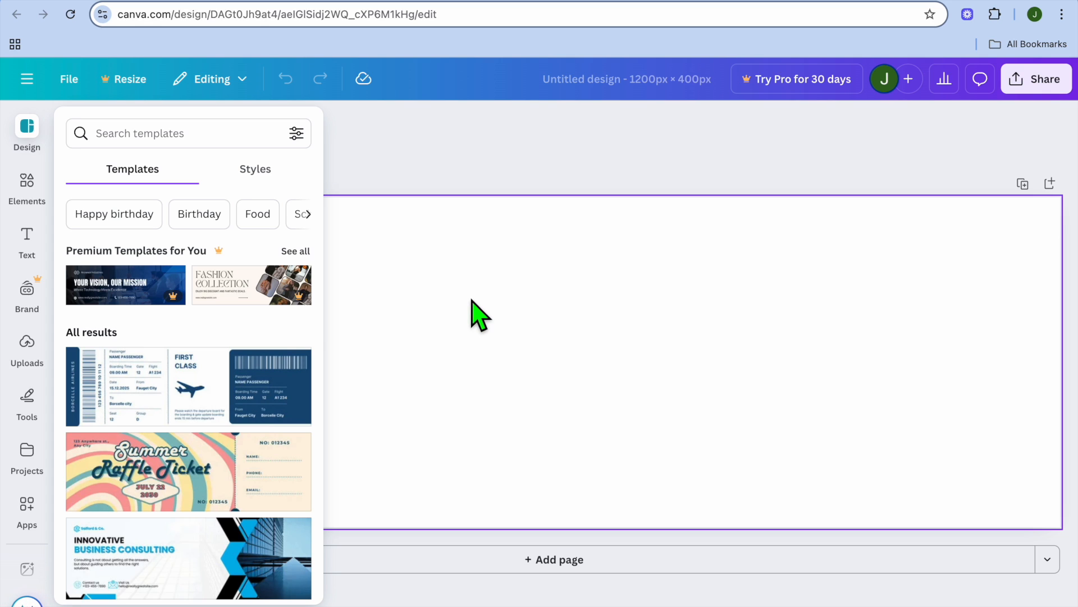
{"action": "left_click", "coordinate": [42, 364]}
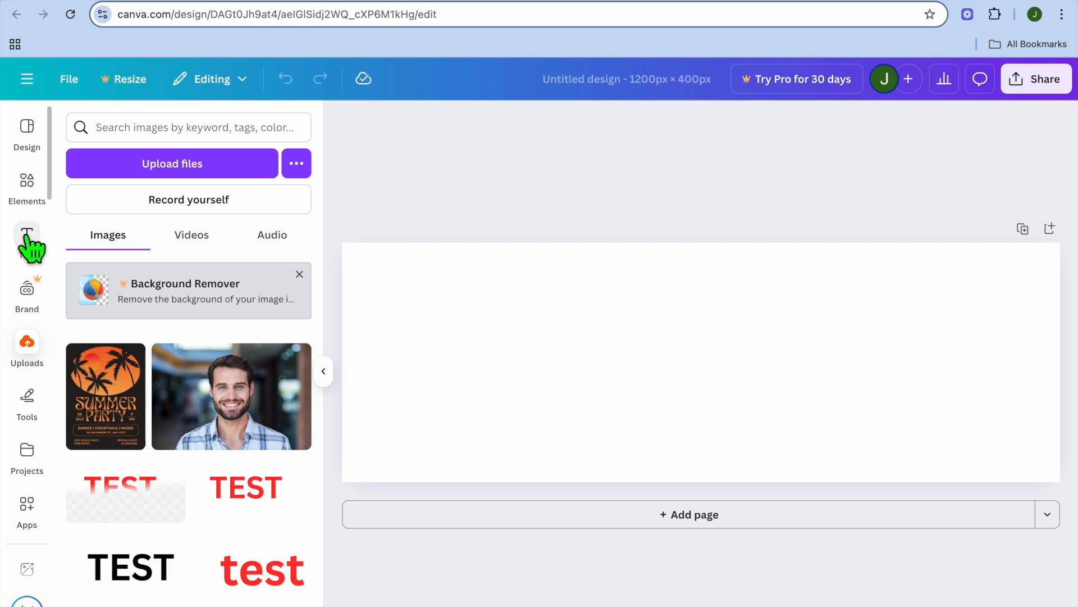
{"action": "left_click", "coordinate": [28, 189]}
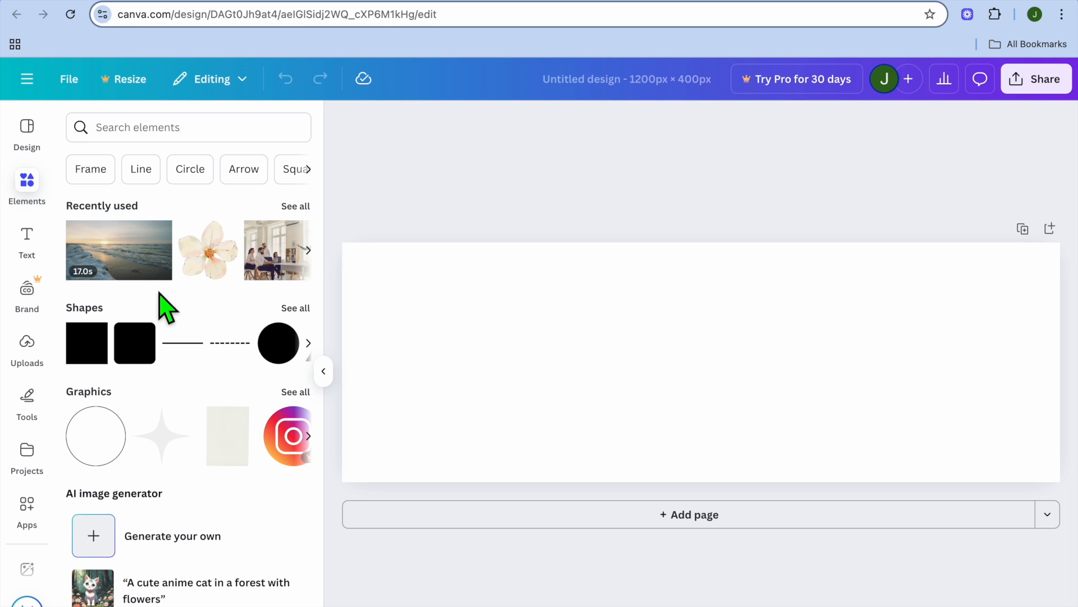
{"action": "scroll", "coordinate": [137, 436], "scroll_direction": "down", "scroll_amount": 3}
{"action": "scroll", "coordinate": [137, 436], "scroll_direction": "down", "scroll_amount": 8}
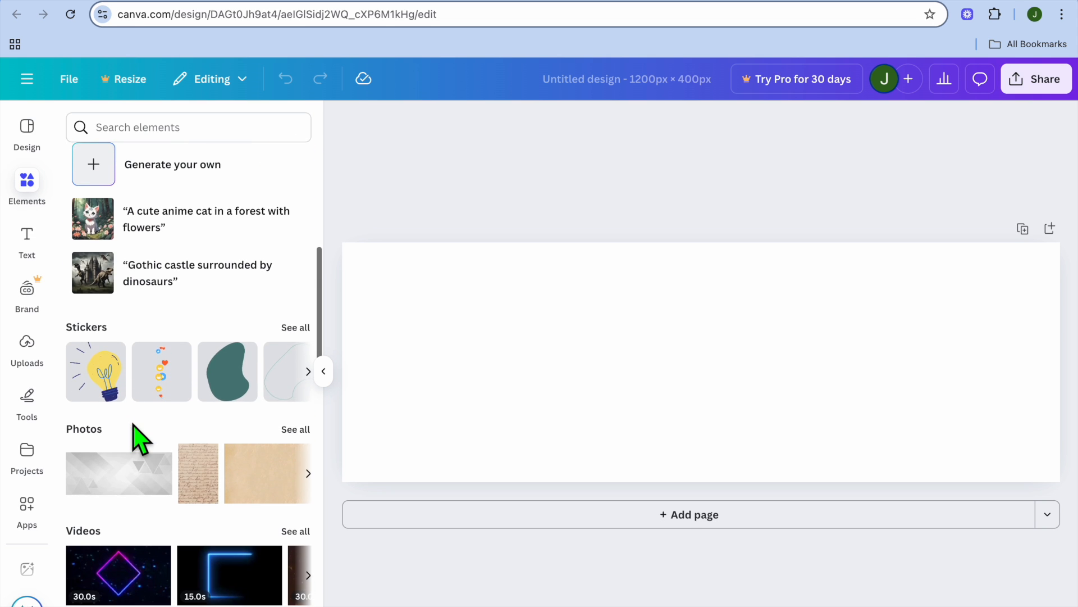
{"action": "scroll", "coordinate": [137, 435], "scroll_direction": "down", "scroll_amount": 4}
{"action": "scroll", "coordinate": [137, 436], "scroll_direction": "up", "scroll_amount": 10}
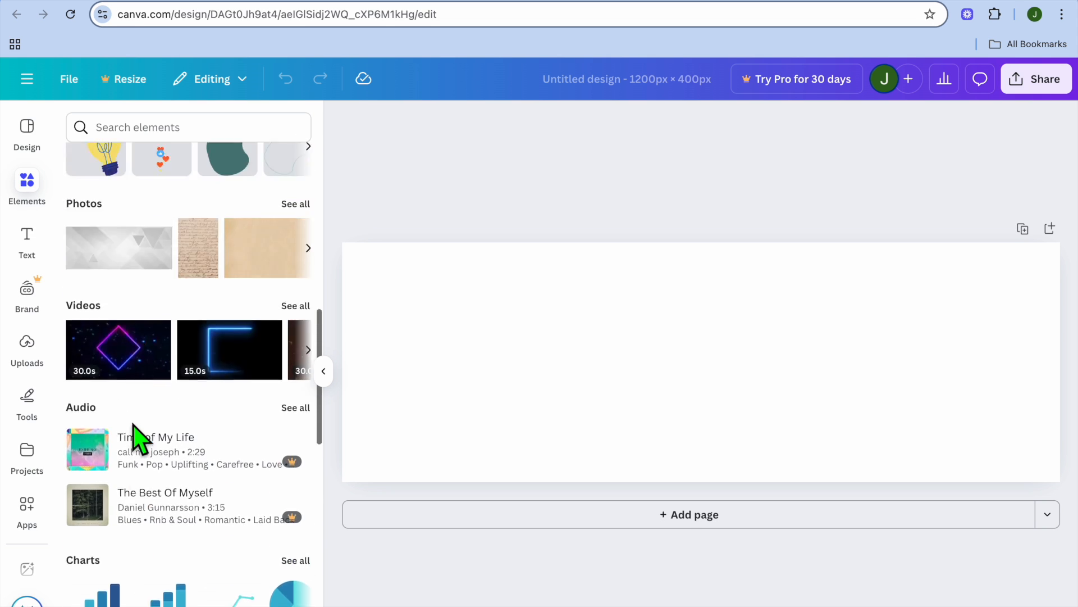
Apply the Beige And Brown Minimalist Spa And Massage Email Header template to the blank design
{"action": "left_click", "coordinate": [31, 144]}
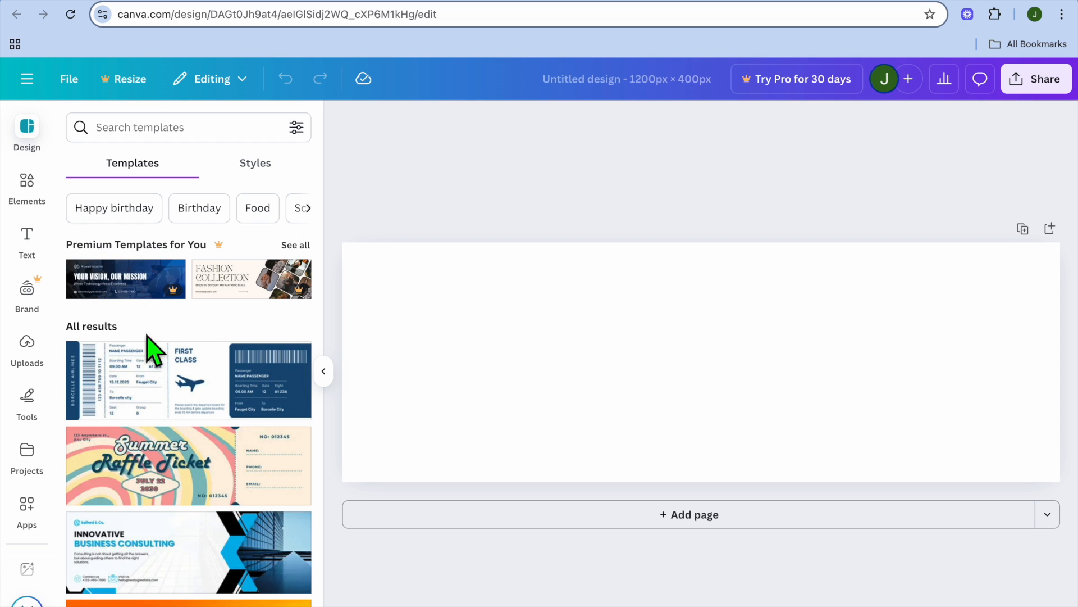
{"action": "scroll", "coordinate": [152, 354], "scroll_direction": "down", "scroll_amount": 3}
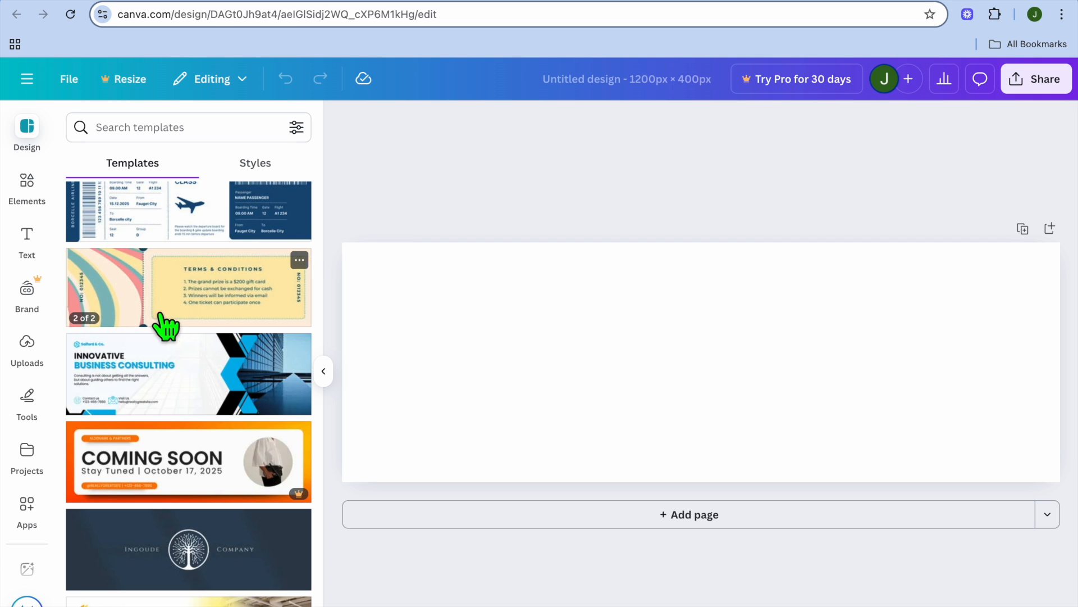
{"action": "scroll", "coordinate": [159, 388], "scroll_direction": "down", "scroll_amount": 9}
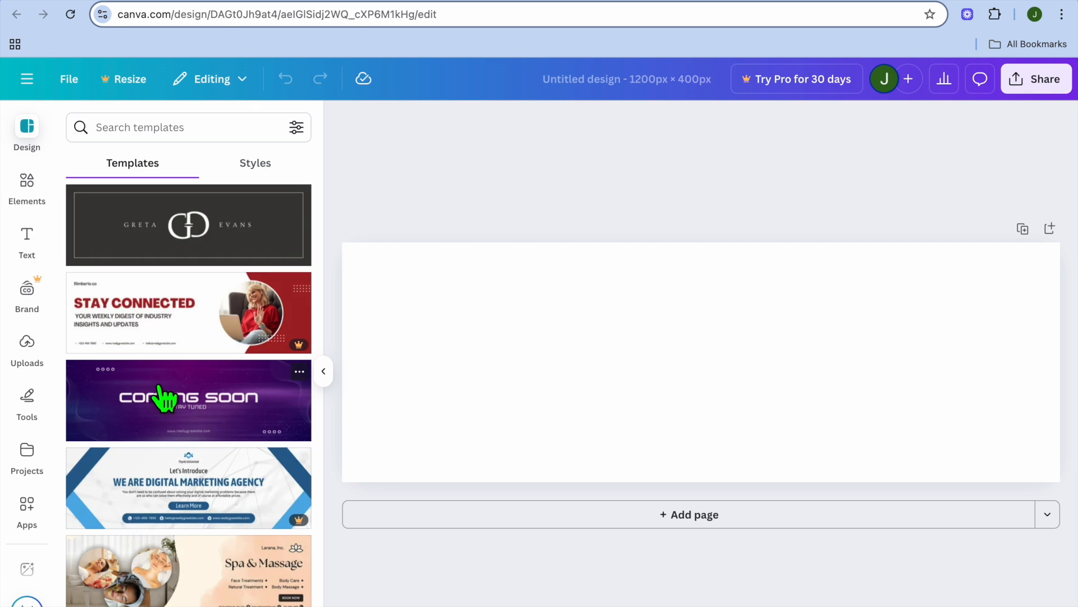
{"action": "scroll", "coordinate": [163, 393], "scroll_direction": "down", "scroll_amount": 3}
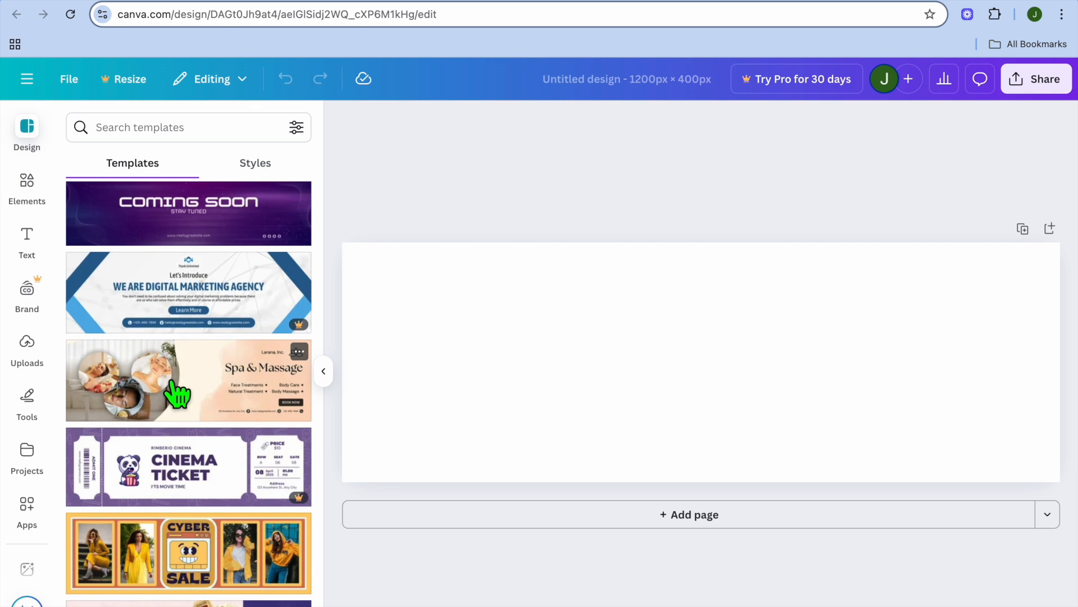
{"action": "left_click", "coordinate": [179, 396]}
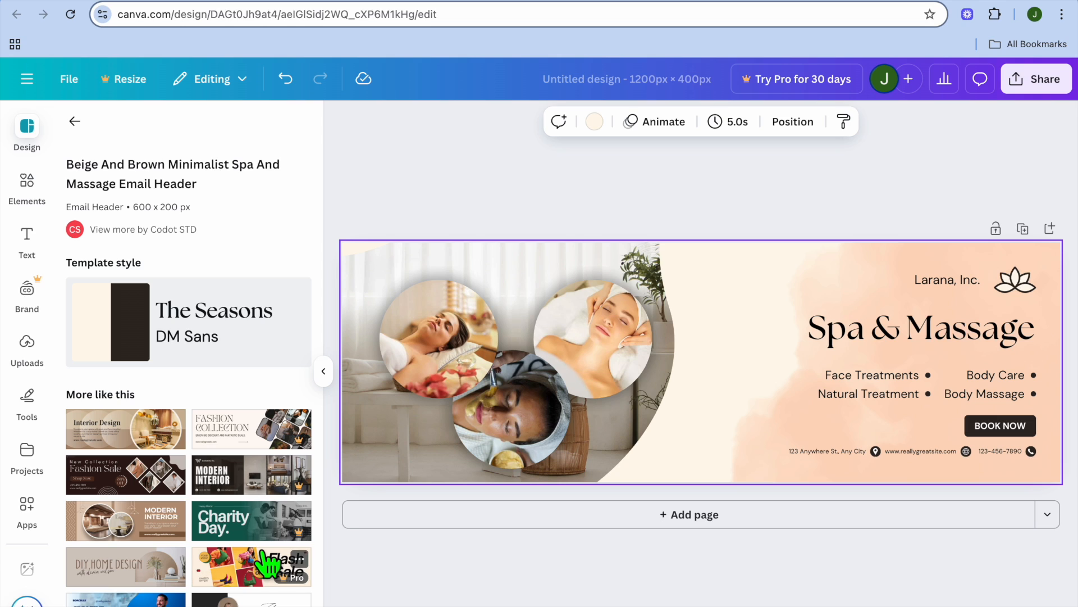
Replace the top-left circle photo with the uploaded portrait of the smiling man
{"action": "left_click", "coordinate": [339, 584]}
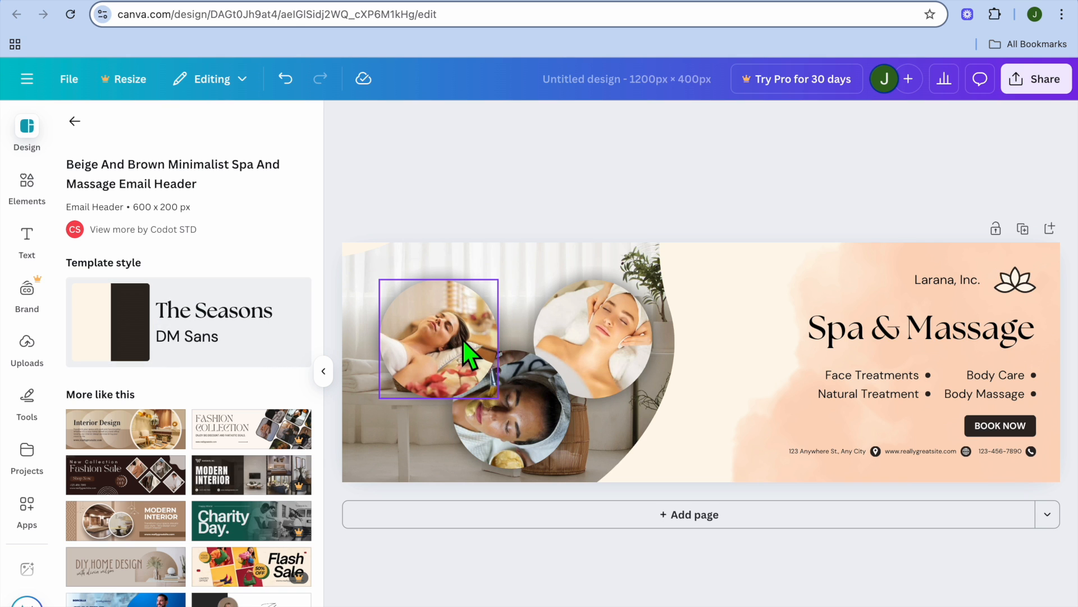
{"action": "left_click", "coordinate": [25, 359]}
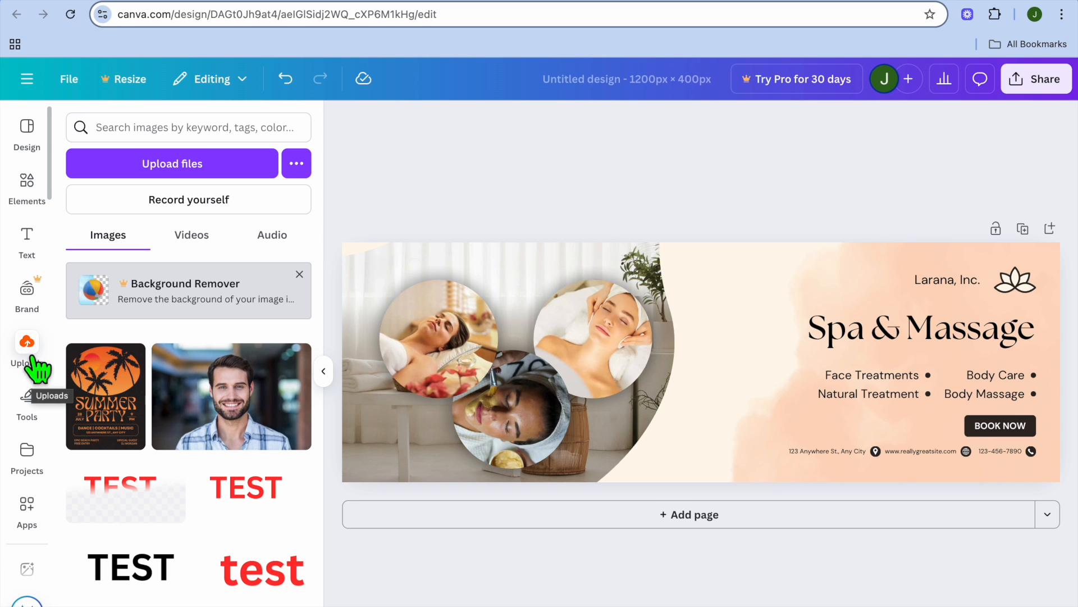
{"action": "left_click_drag", "start_coordinate": [194, 388], "coordinate": [404, 294]}
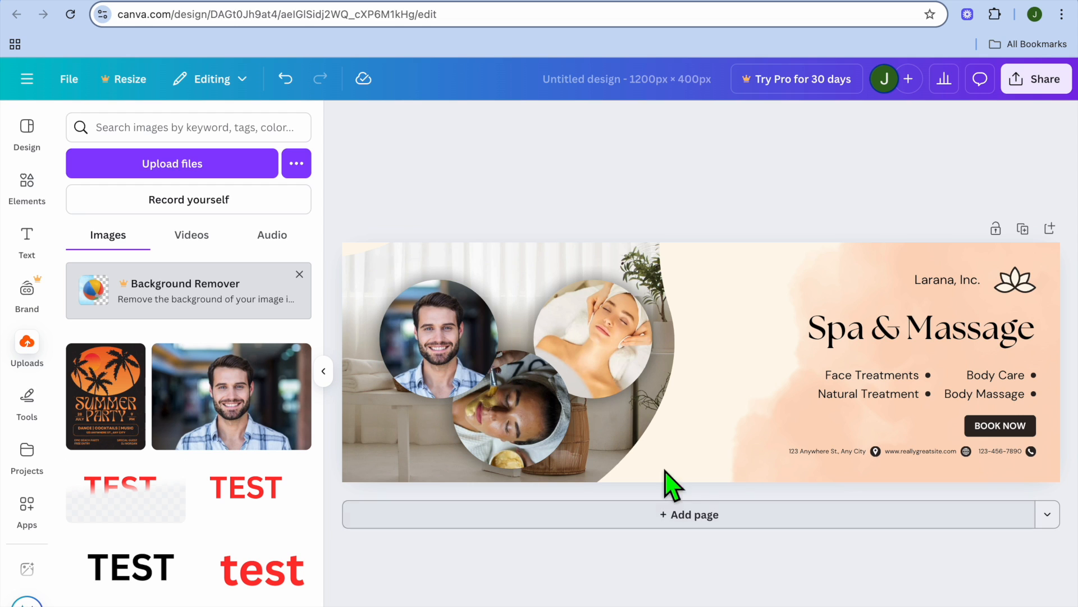
Download the banner design as a PNG at size 1
{"action": "left_click", "coordinate": [823, 337]}
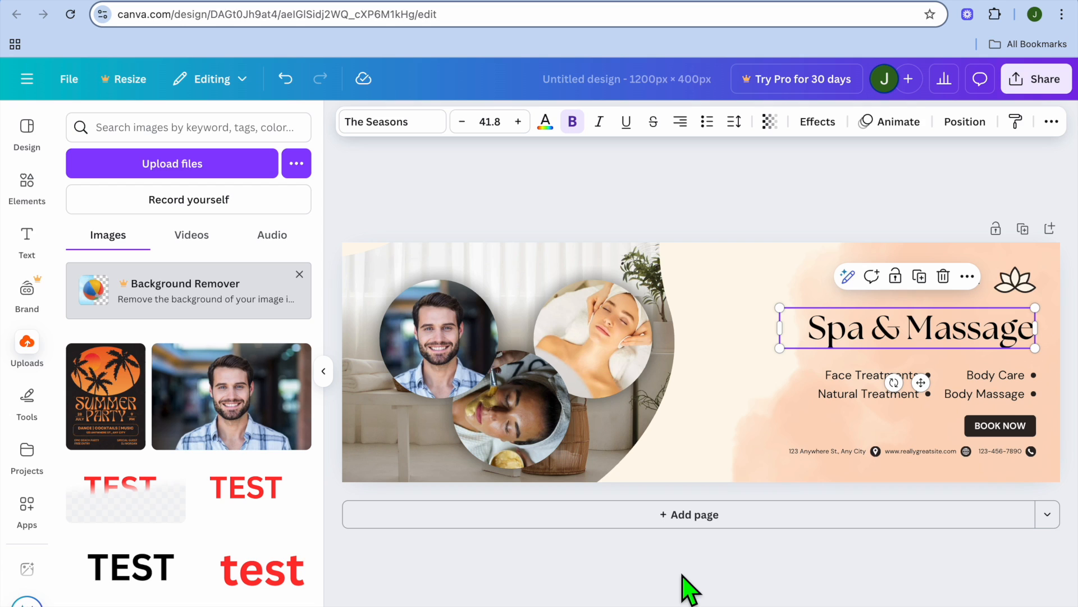
{"action": "left_click", "coordinate": [1034, 81]}
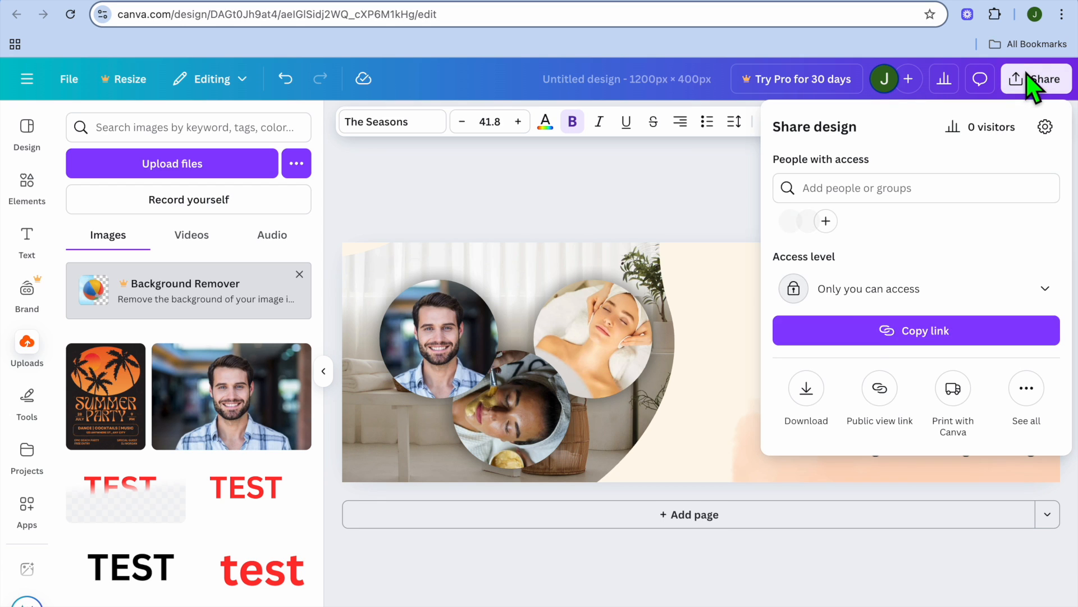
{"action": "left_click", "coordinate": [807, 389]}
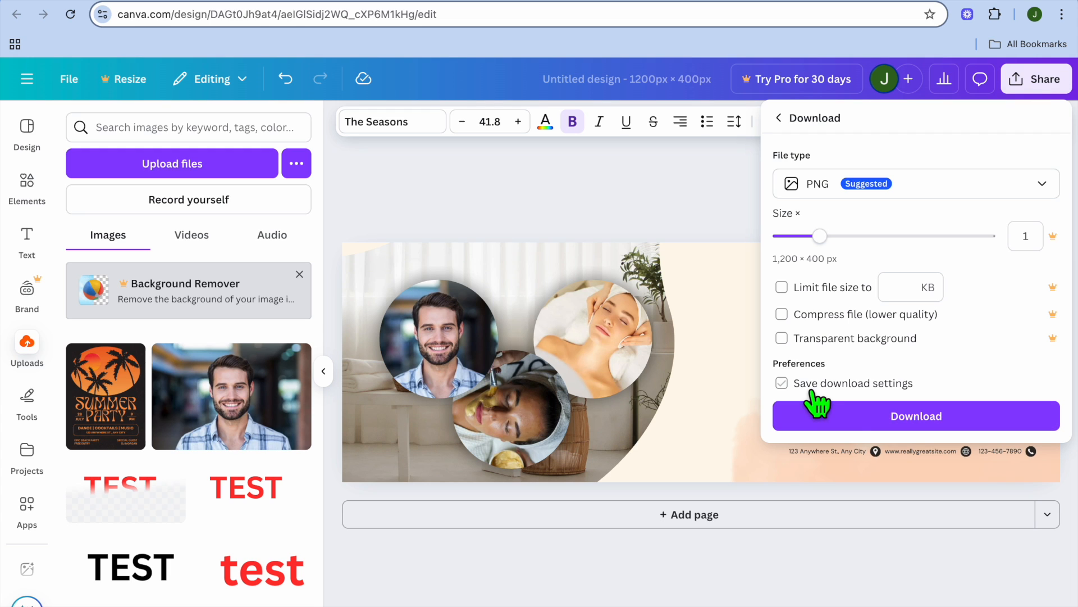
{"action": "left_click", "coordinate": [849, 422]}
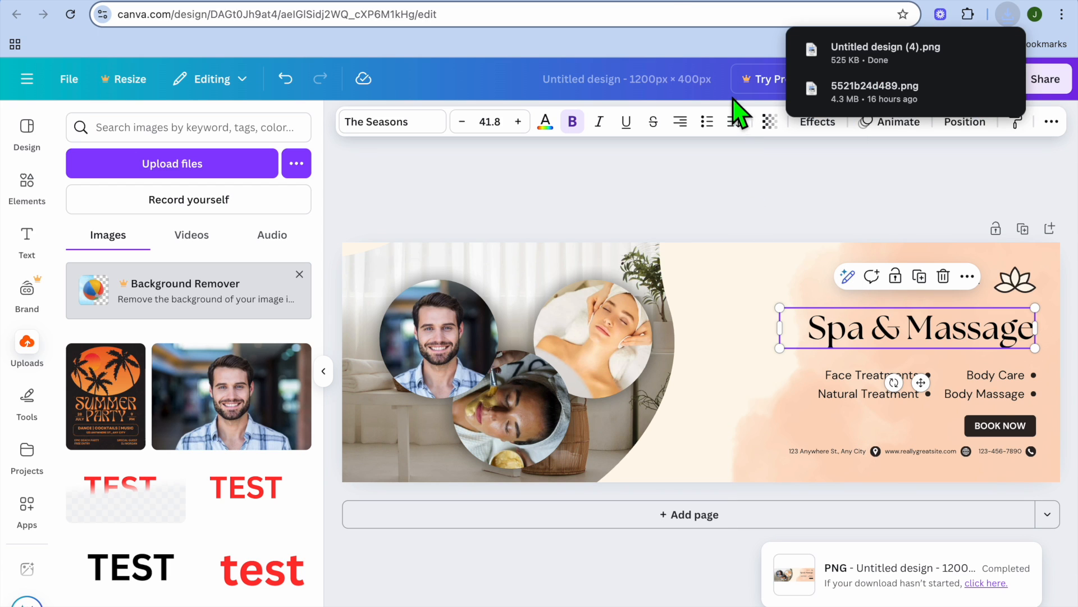
Switch back to Printify and upload Untitled design (4).png as the cover banner image
{"action": "left_click", "coordinate": [671, 5]}
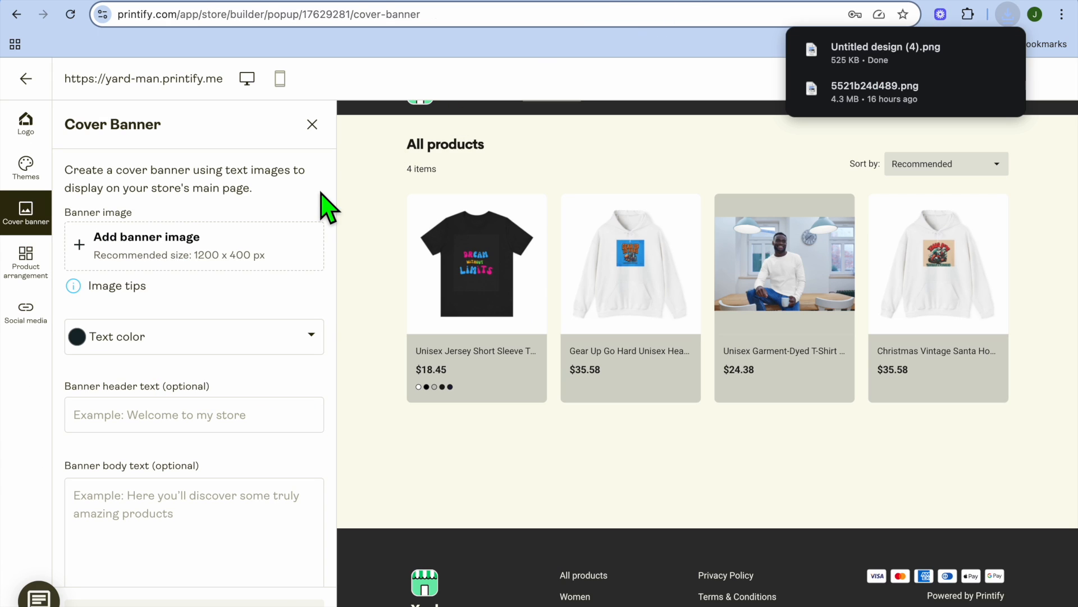
{"action": "left_click", "coordinate": [218, 251]}
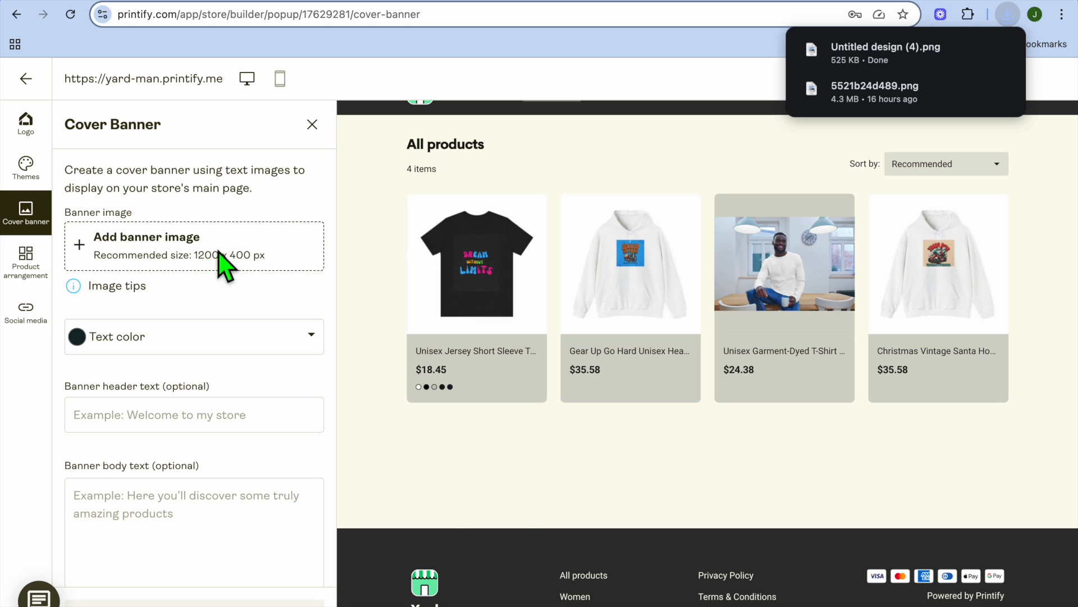
{"action": "left_click", "coordinate": [489, 247]}
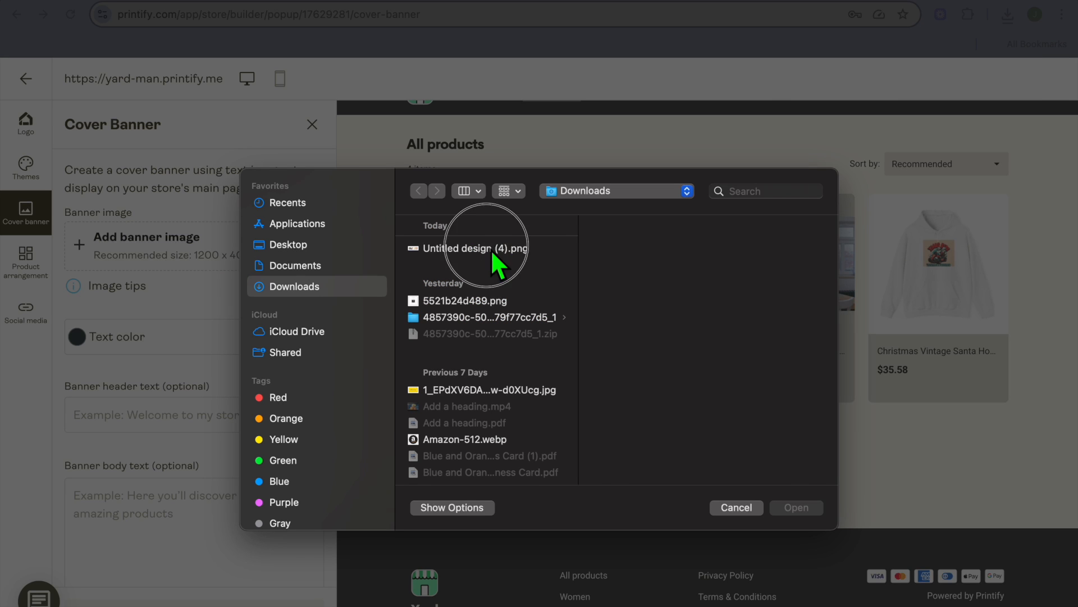
{"action": "left_click", "coordinate": [798, 508]}
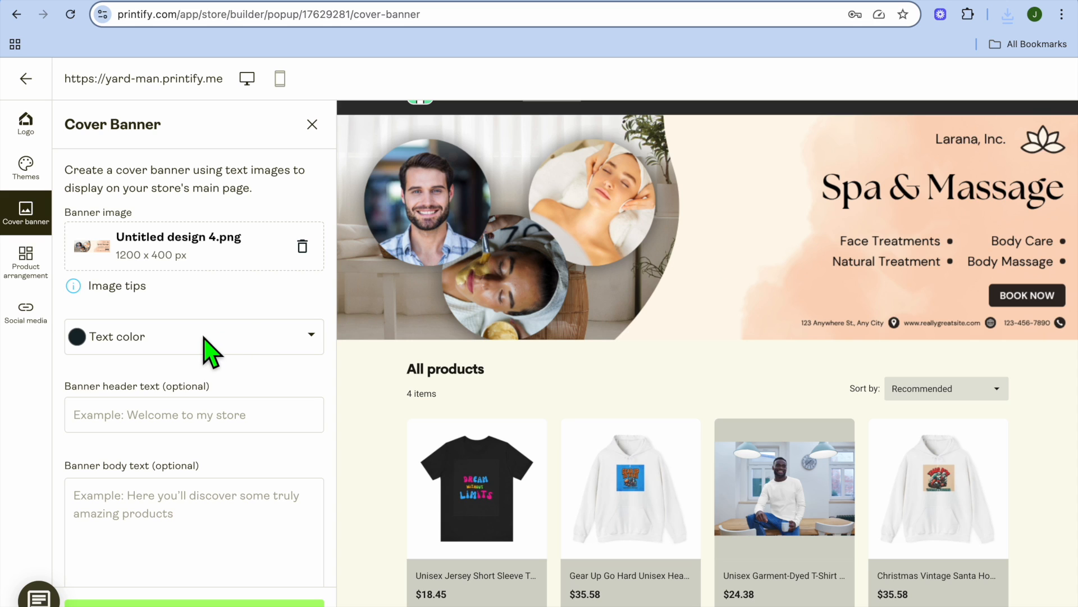
{"action": "left_click", "coordinate": [225, 426]}
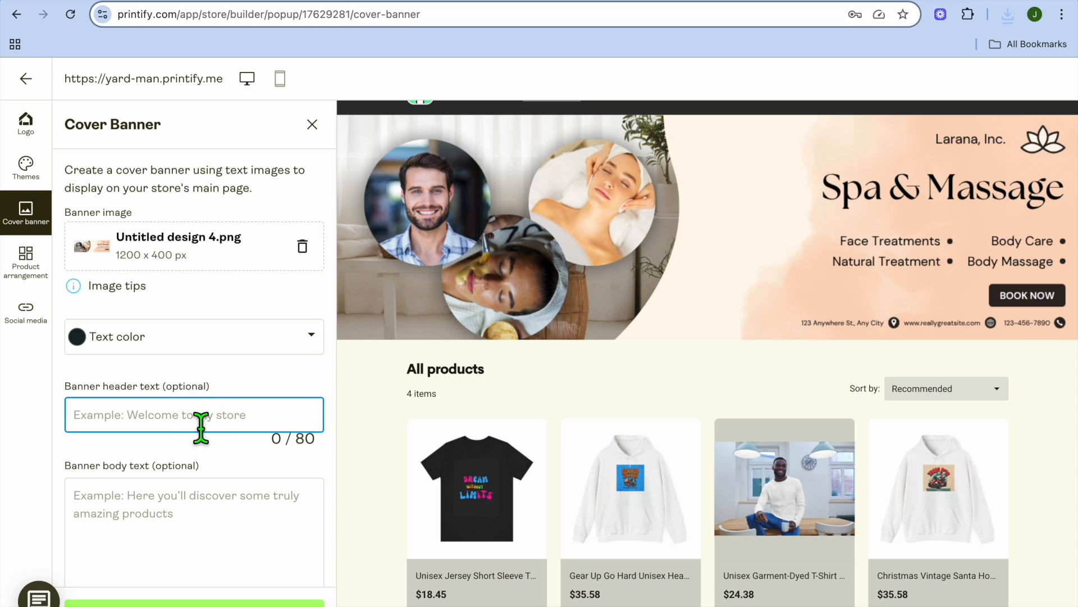
{"action": "left_click", "coordinate": [172, 514]}
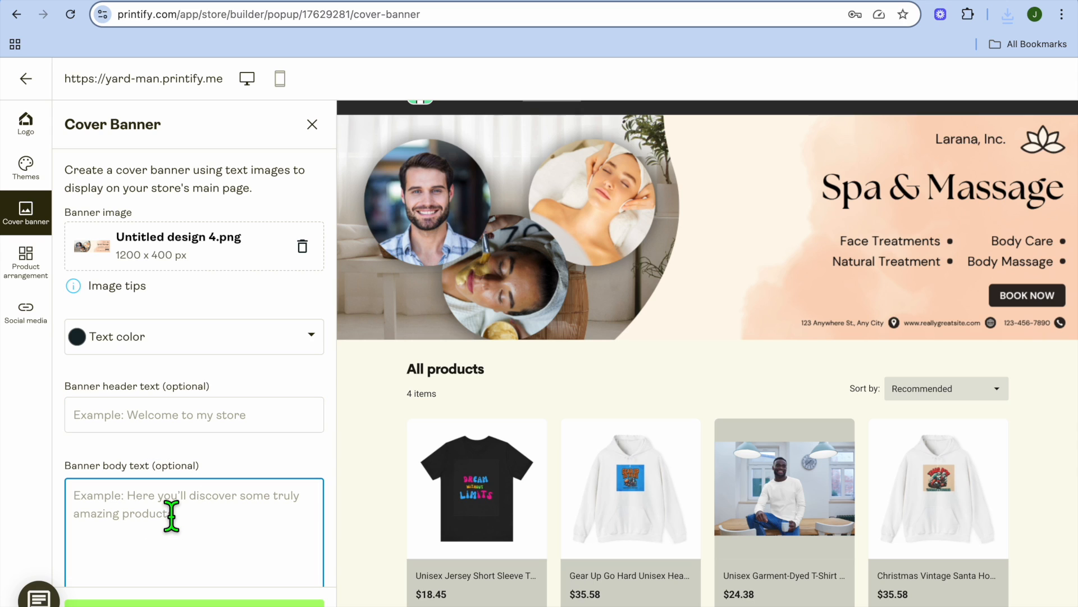
{"action": "type", "text": "TTT"}
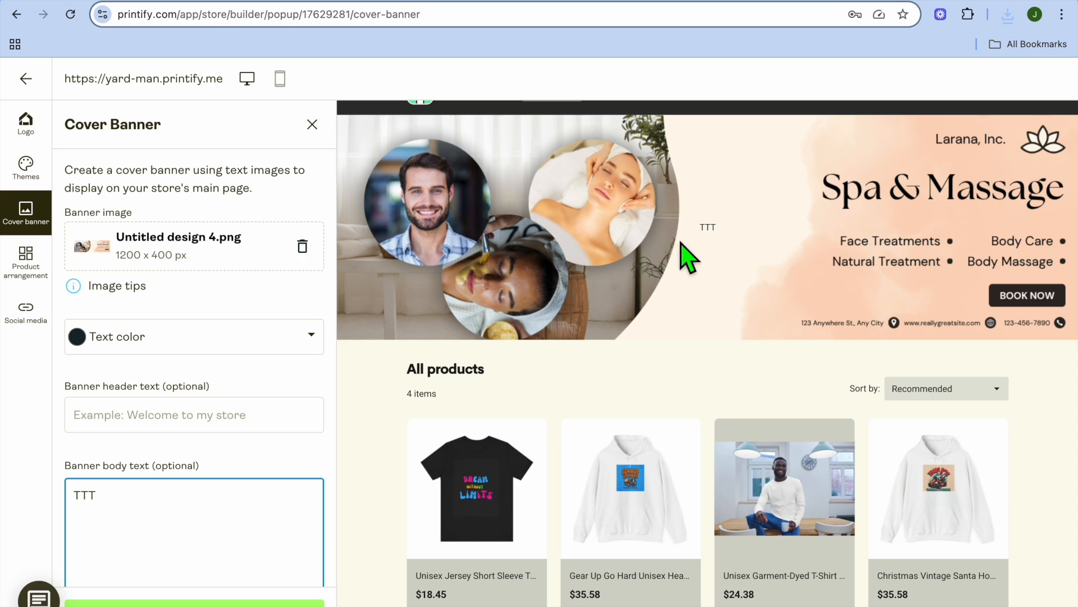
{"action": "scroll", "coordinate": [272, 473], "scroll_direction": "down", "scroll_amount": 1}
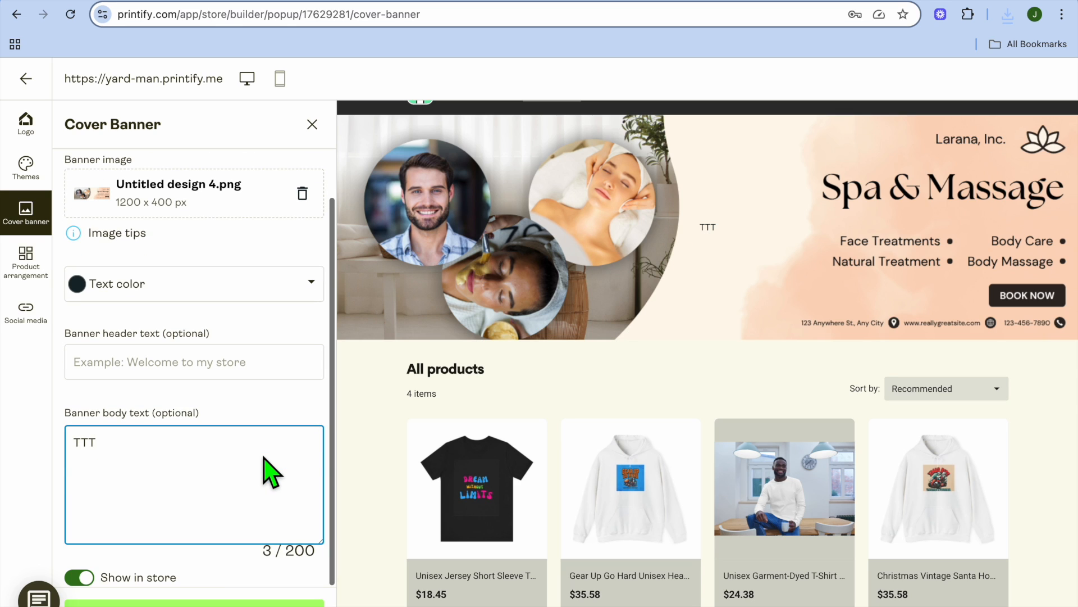
{"action": "key", "text": "BackSpace"}
{"action": "key", "text": "BackSpace"}
{"action": "key", "text": "BackSpace"}
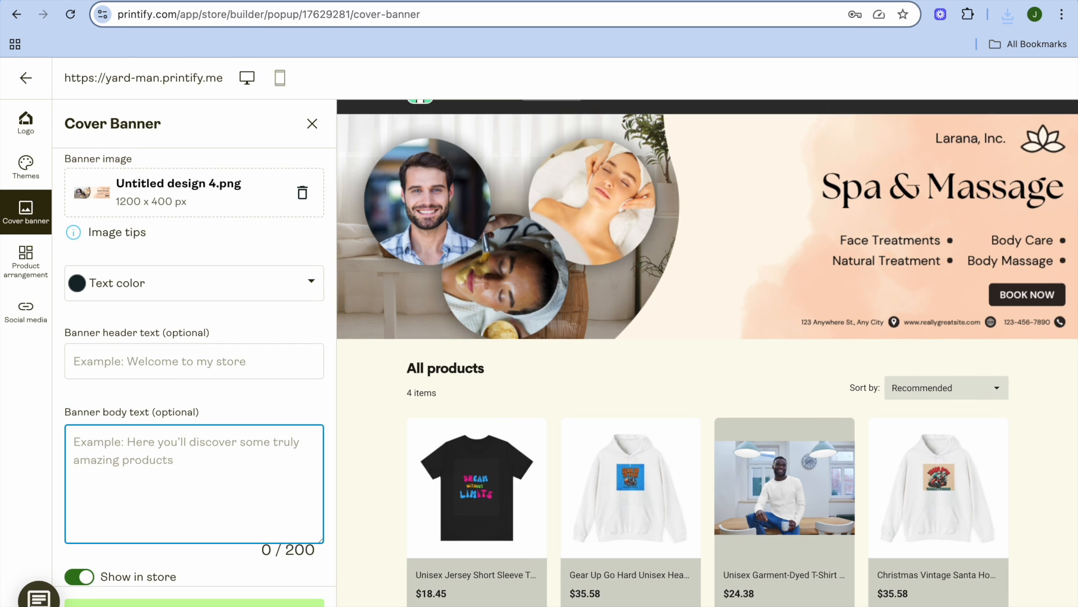
Save the cover banner settings
{"action": "left_click", "coordinate": [194, 603]}
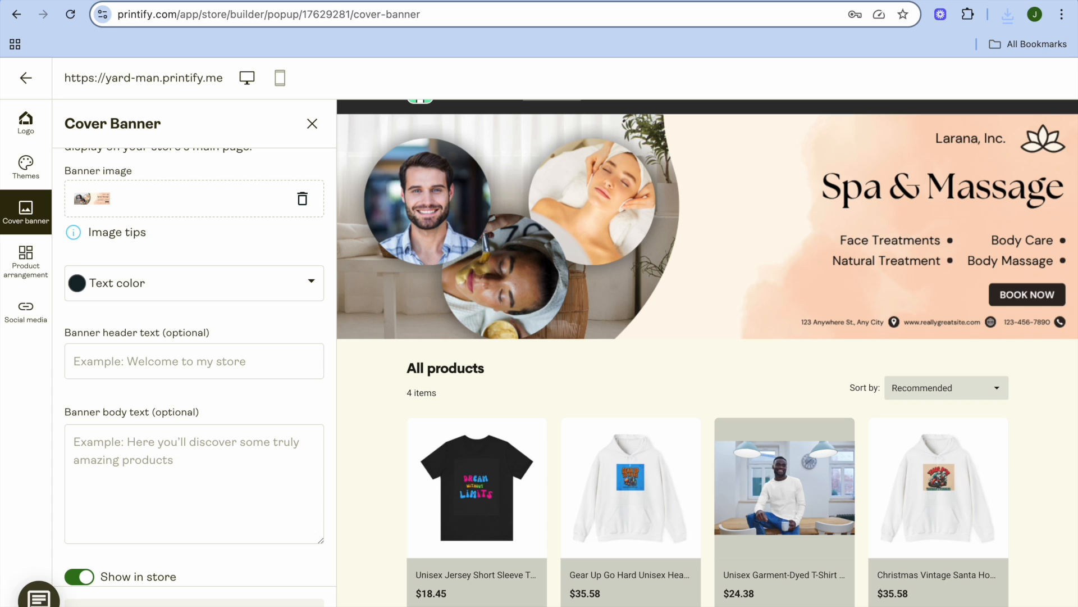
{"action": "left_click", "coordinate": [273, 508]}
{"action": "scroll", "coordinate": [273, 508], "scroll_direction": "up", "scroll_amount": 2}
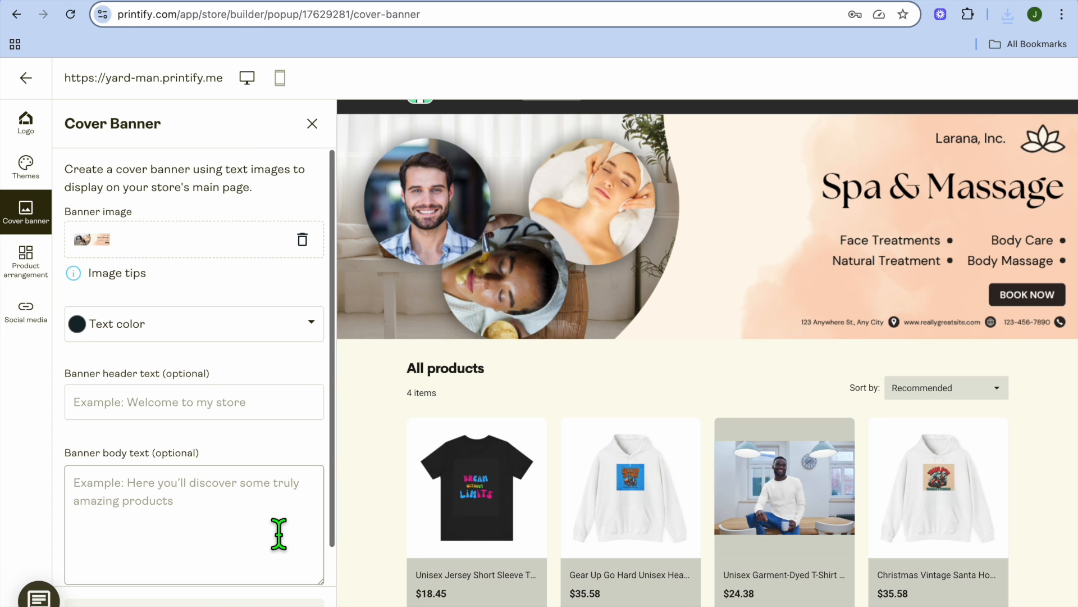